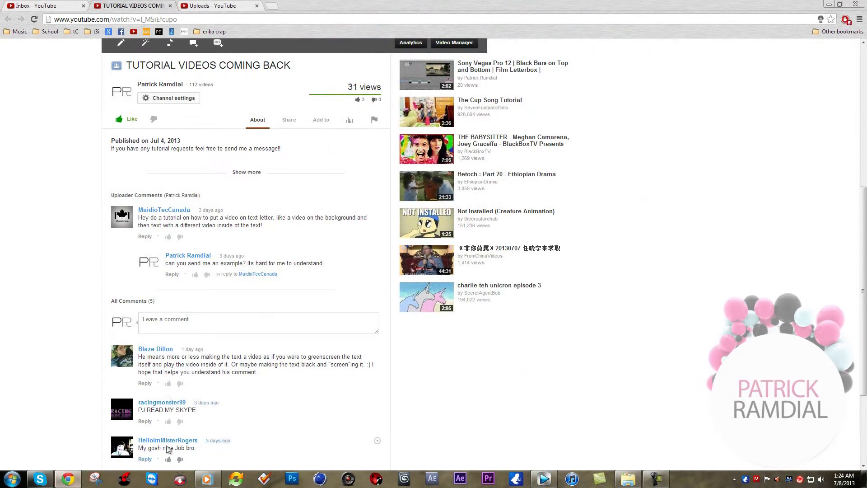
Review the comment requesting a video-inside-text tutorial, close that YouTube page and minimize Chrome
{"action": "left_click_drag", "start_coordinate": [863, 222], "coordinate": [864, 239]}
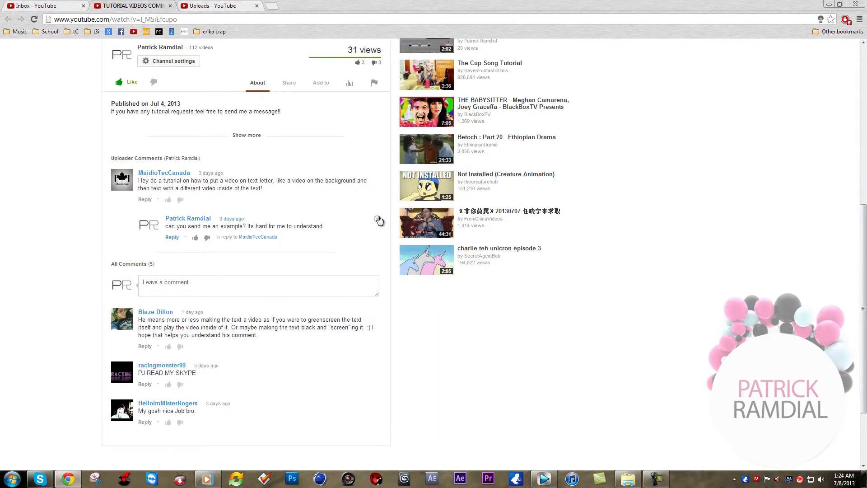
{"action": "left_click_drag", "start_coordinate": [169, 183], "coordinate": [262, 202]}
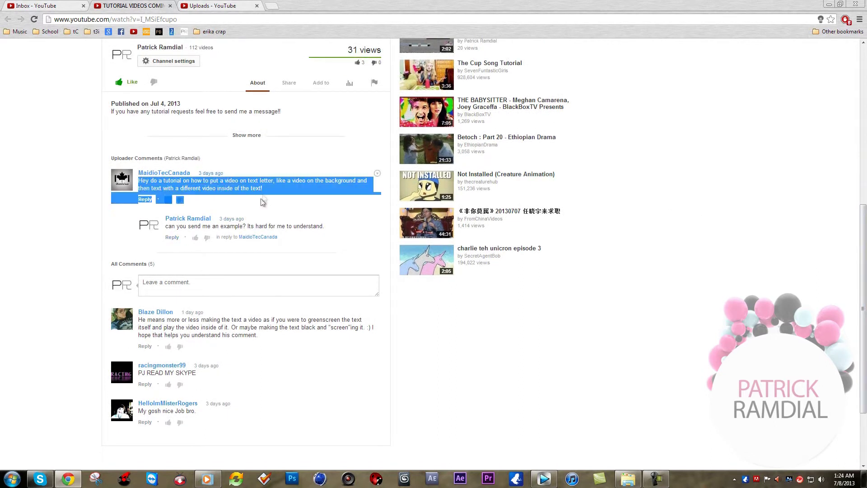
{"action": "left_click", "coordinate": [50, 176]}
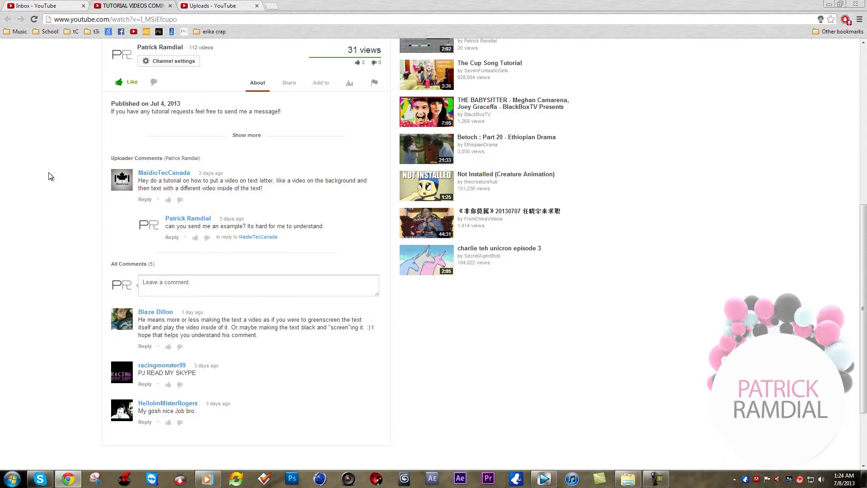
{"action": "left_click", "coordinate": [170, 6]}
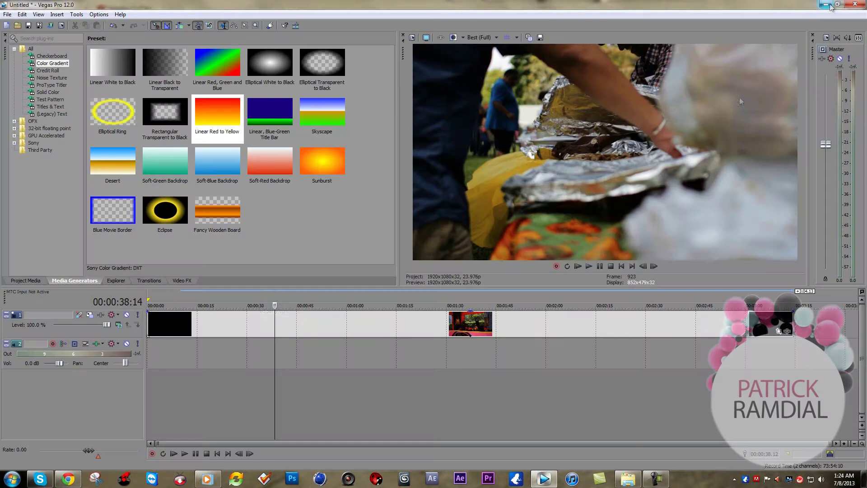
{"action": "left_click", "coordinate": [829, 4]}
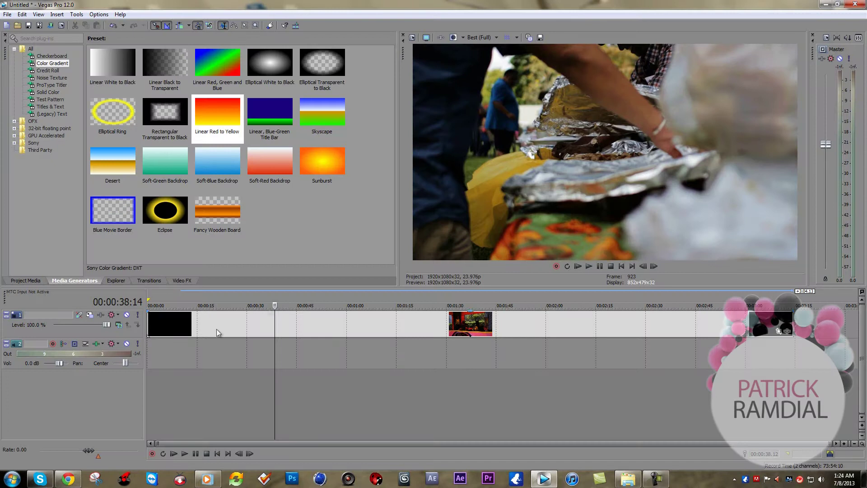
Insert two new empty video tracks above the picnic footage track
{"action": "left_click", "coordinate": [136, 334]}
{"action": "right_click", "coordinate": [136, 335]}
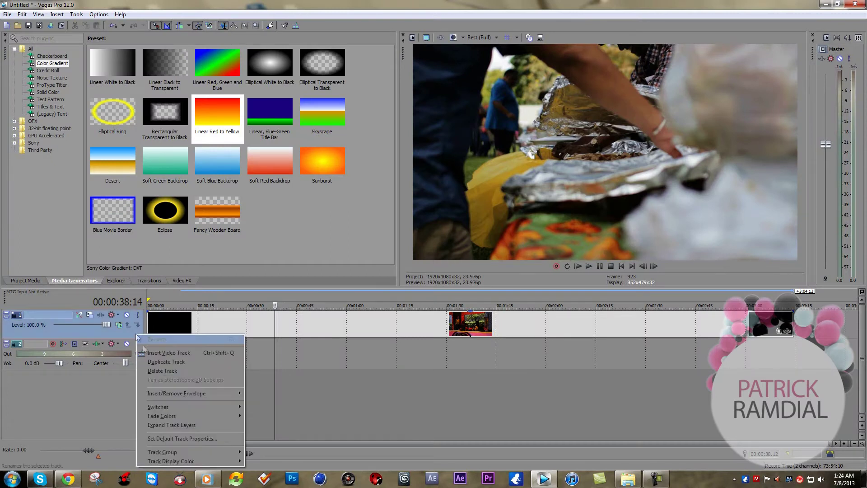
{"action": "left_click", "coordinate": [163, 353]}
{"action": "right_click", "coordinate": [120, 334]}
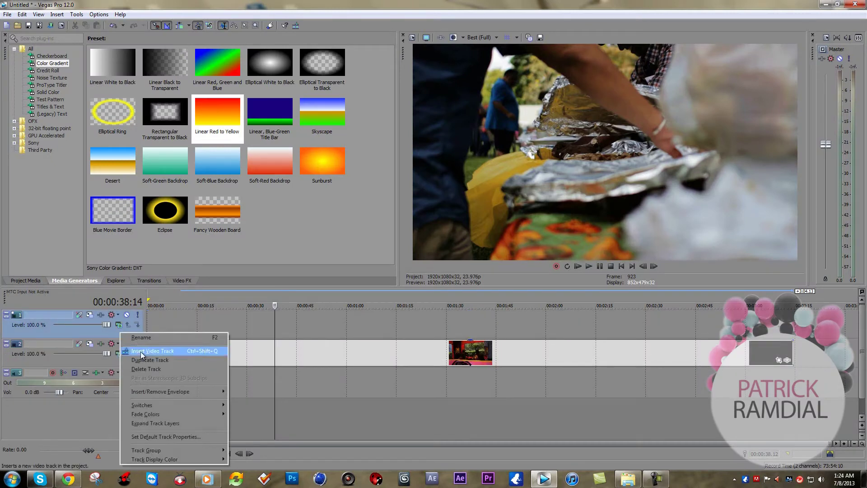
{"action": "left_click", "coordinate": [140, 351]}
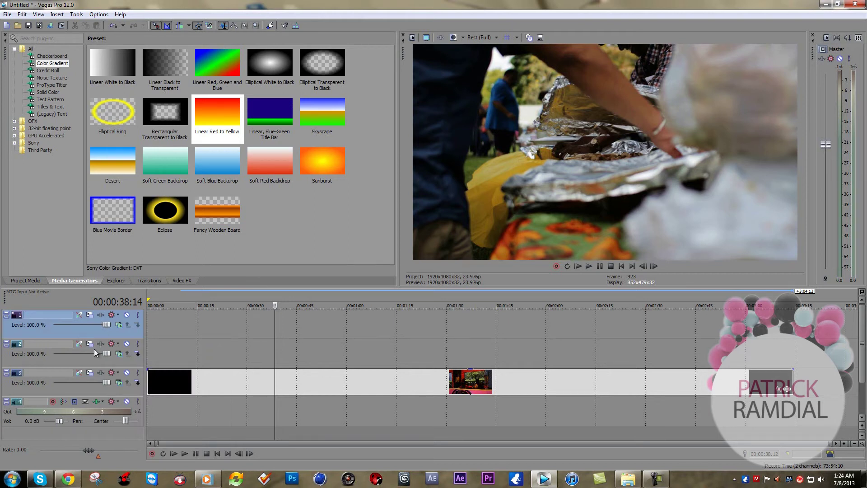
Preview the project playback from around 00:00:40, then stop it
{"action": "left_click", "coordinate": [261, 300]}
{"action": "left_click", "coordinate": [281, 294]}
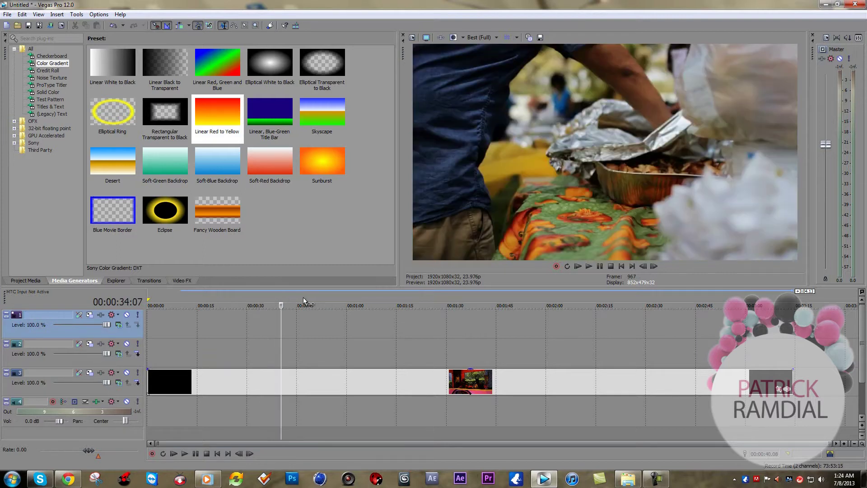
{"action": "key", "text": "space"}
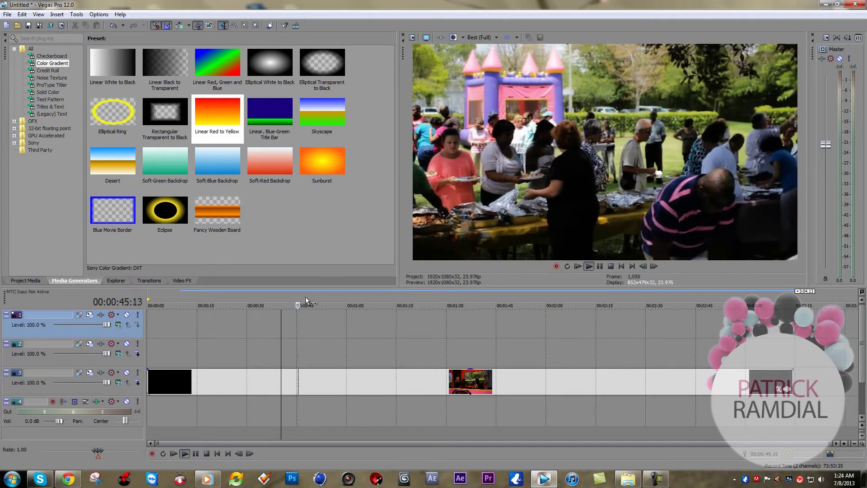
{"action": "key", "text": "space"}
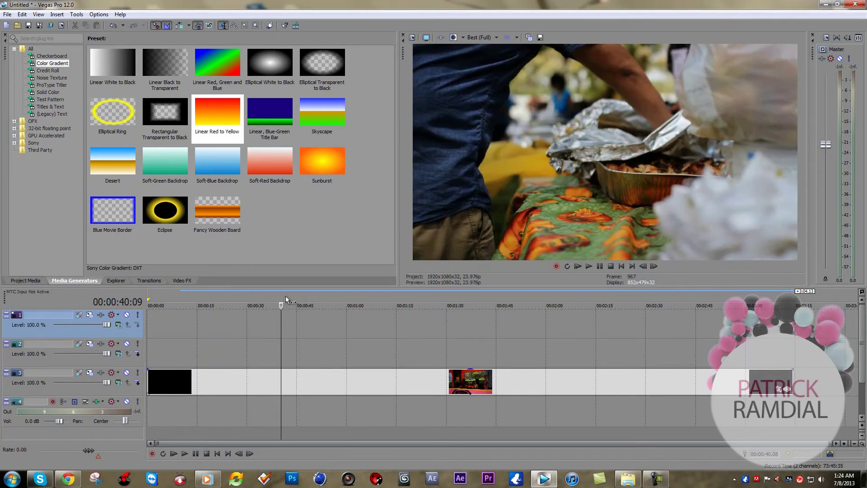
Add the Default Sample Text title to video track 2, stretched across the whole timeline
{"action": "left_click", "coordinate": [51, 107]}
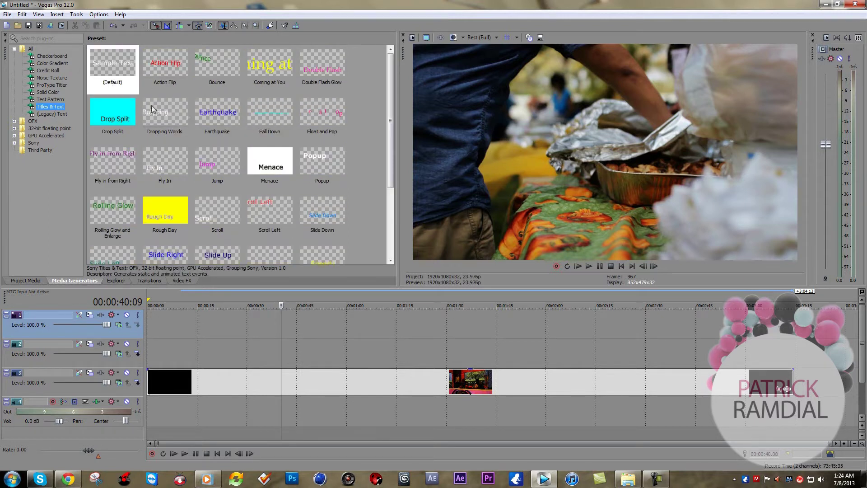
{"action": "left_click_drag", "start_coordinate": [114, 72], "coordinate": [148, 349]}
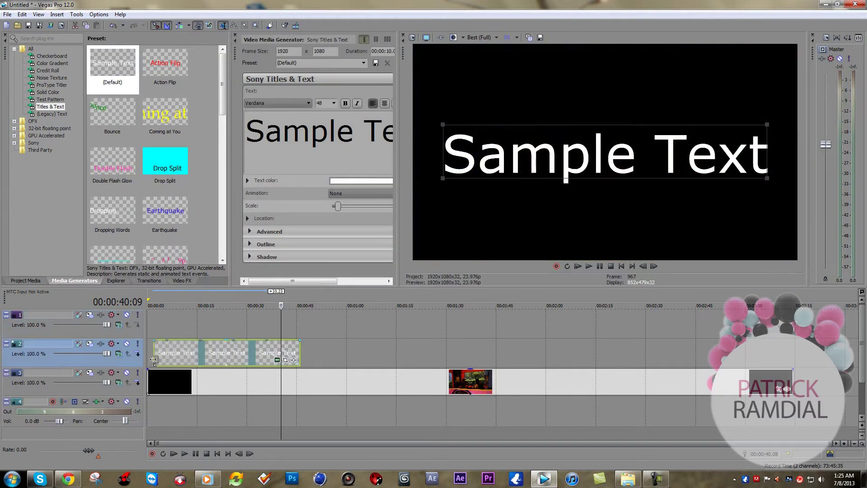
{"action": "left_click_drag", "start_coordinate": [297, 356], "coordinate": [793, 355]}
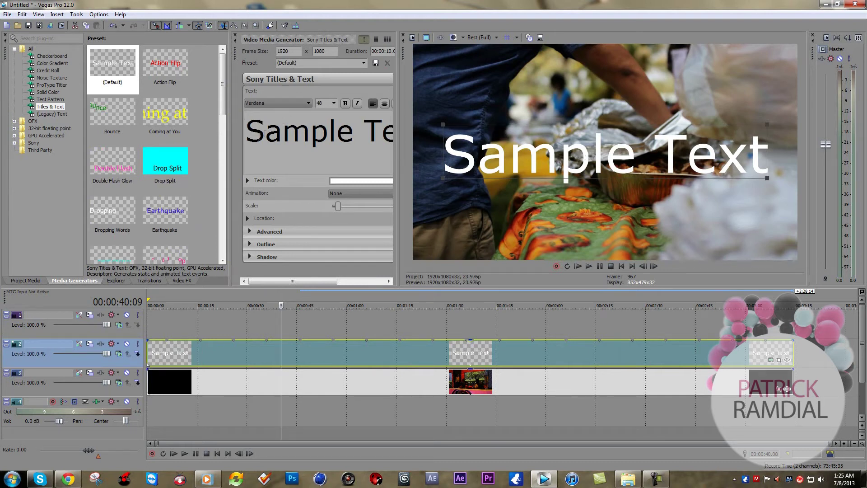
Change the Sample Text title's font to Wide Latin
{"action": "left_click_drag", "start_coordinate": [246, 131], "coordinate": [417, 137]}
{"action": "left_click", "coordinate": [300, 104]}
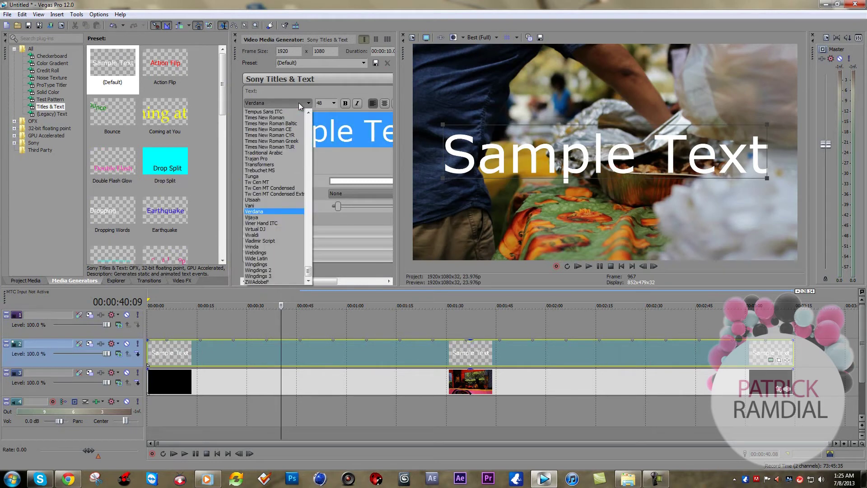
{"action": "key", "text": "Down"}
{"action": "key", "text": "Down"}
{"action": "key", "text": "Down"}
{"action": "key", "text": "Down"}
{"action": "key", "text": "Down"}
{"action": "key", "text": "Down"}
{"action": "key", "text": "Down"}
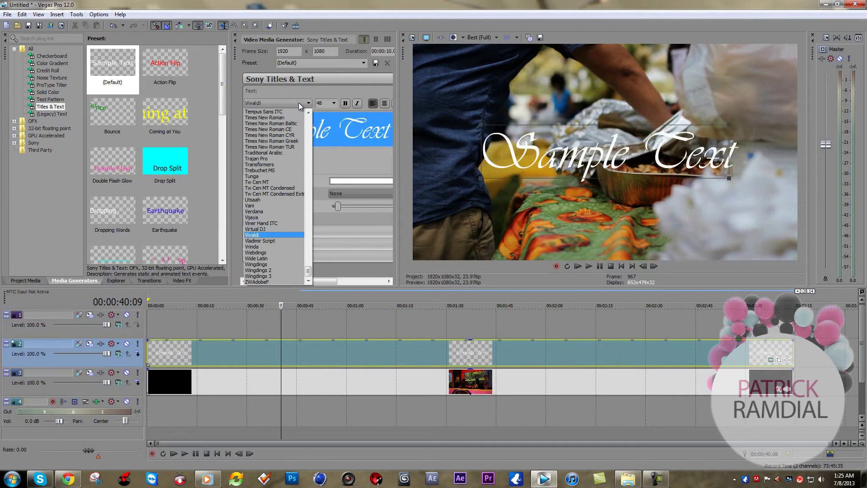
{"action": "key", "text": "Down"}
{"action": "key", "text": "Down"}
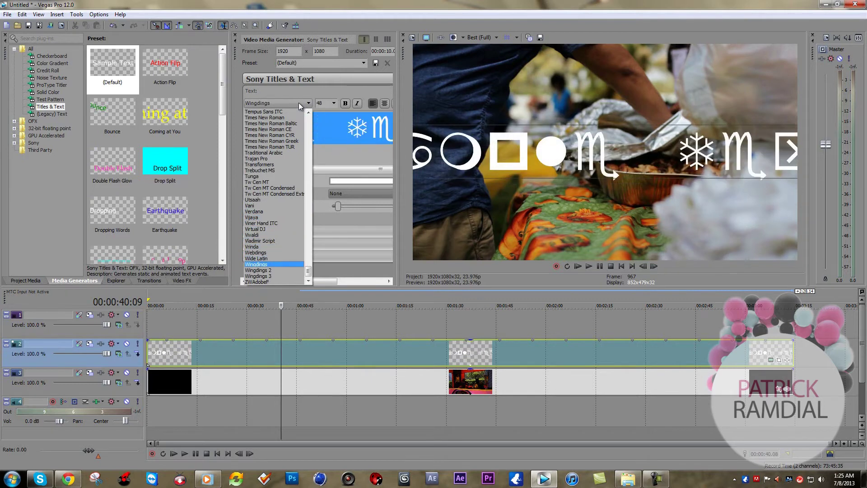
{"action": "key", "text": "Up"}
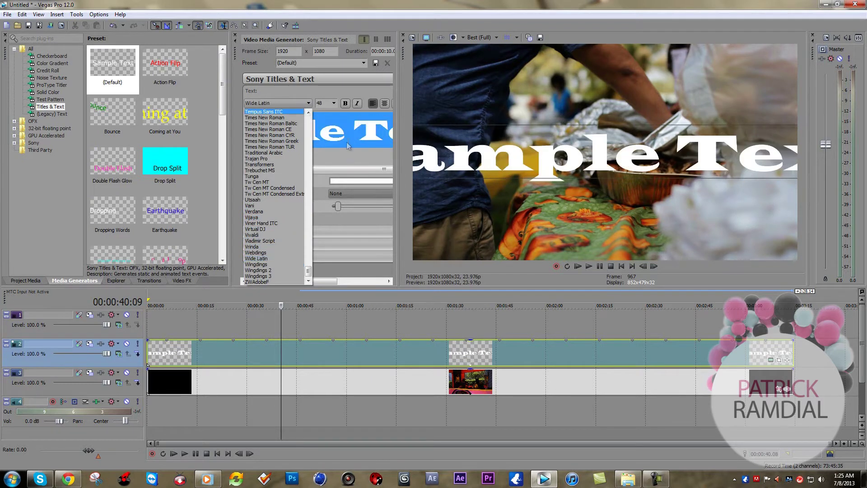
{"action": "left_click", "coordinate": [348, 141]}
Split the title into two lines, 'Sample' and 'Text', deleting the extra space before Text
{"action": "left_click", "coordinate": [348, 142]}
{"action": "key", "text": "Return"}
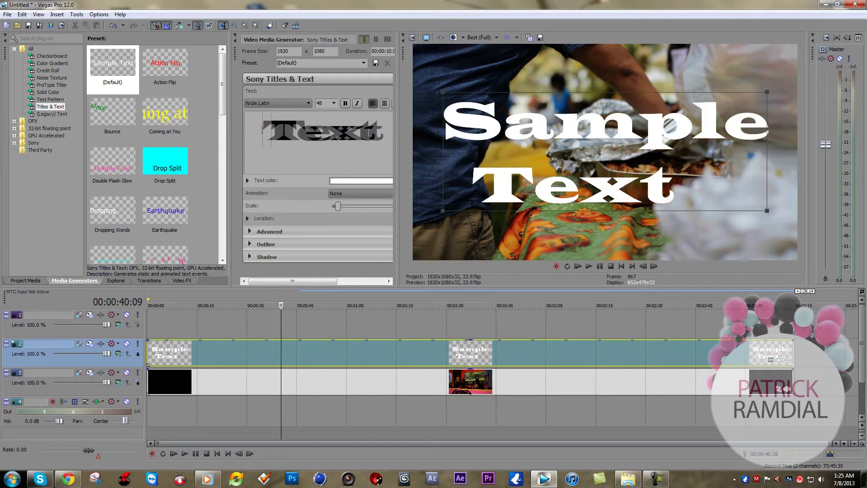
{"action": "key", "text": "BackSpace"}
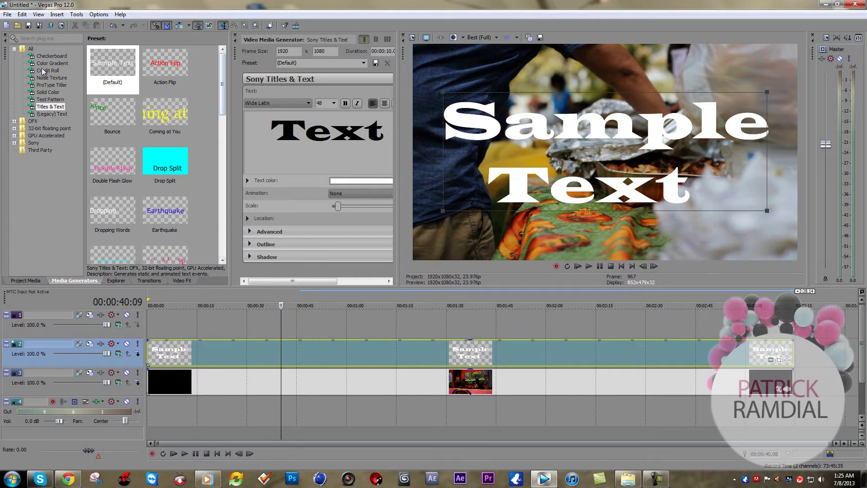
{"action": "left_click", "coordinate": [52, 92]}
Drop the Color Gradient 'Linear Red to Yellow' preset on a top track and extend it to the timeline's end
{"action": "left_click", "coordinate": [42, 77]}
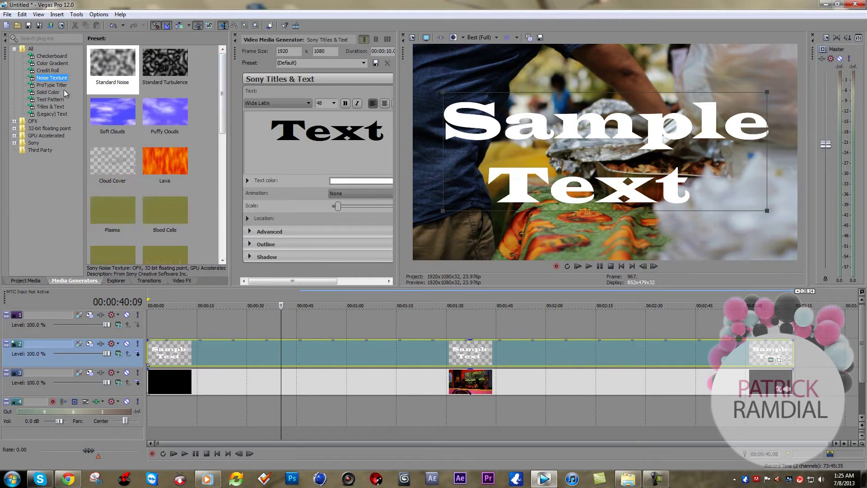
{"action": "left_click", "coordinate": [56, 64]}
{"action": "left_click_drag", "start_coordinate": [222, 136], "coordinate": [223, 199]}
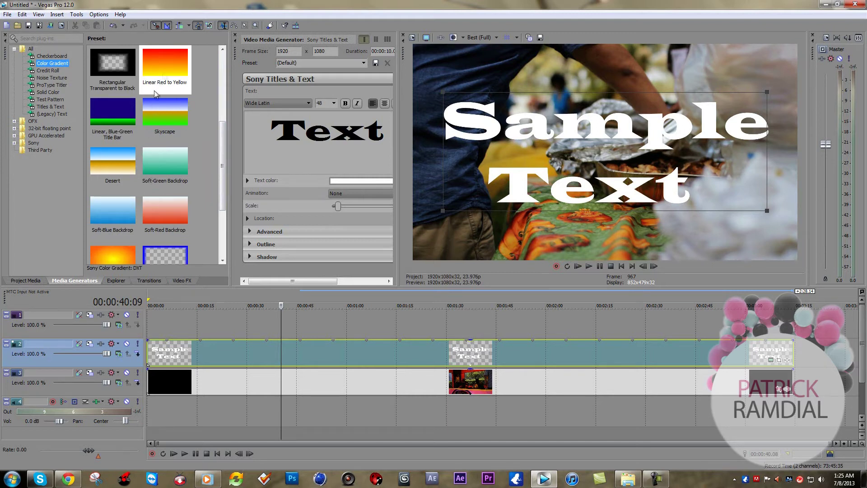
{"action": "left_click_drag", "start_coordinate": [168, 64], "coordinate": [148, 322]}
{"action": "left_click_drag", "start_coordinate": [299, 328], "coordinate": [793, 329]}
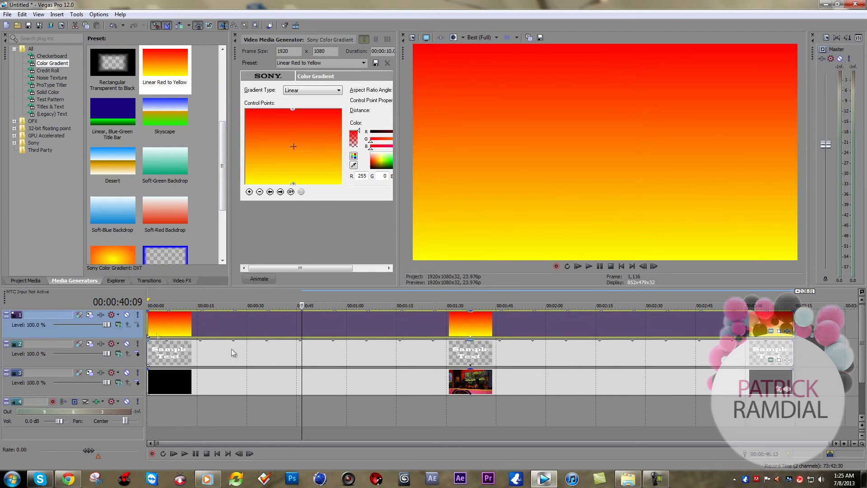
Make the title track a compositing child and set the gradient track's compositing mode to Multiply (Mask)
{"action": "left_click", "coordinate": [137, 357]}
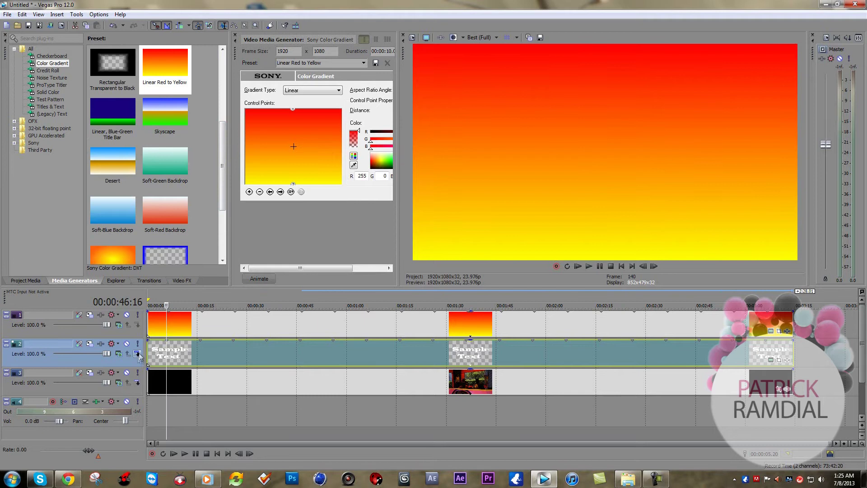
{"action": "left_click", "coordinate": [137, 354]}
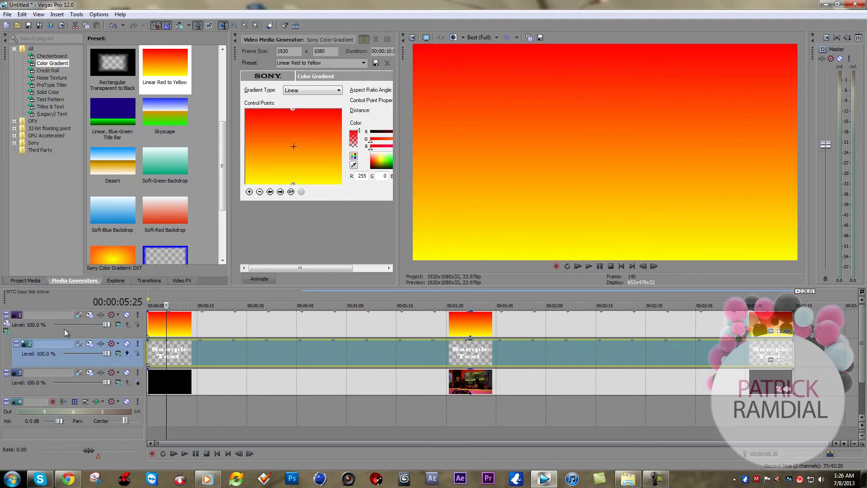
{"action": "left_click", "coordinate": [152, 327]}
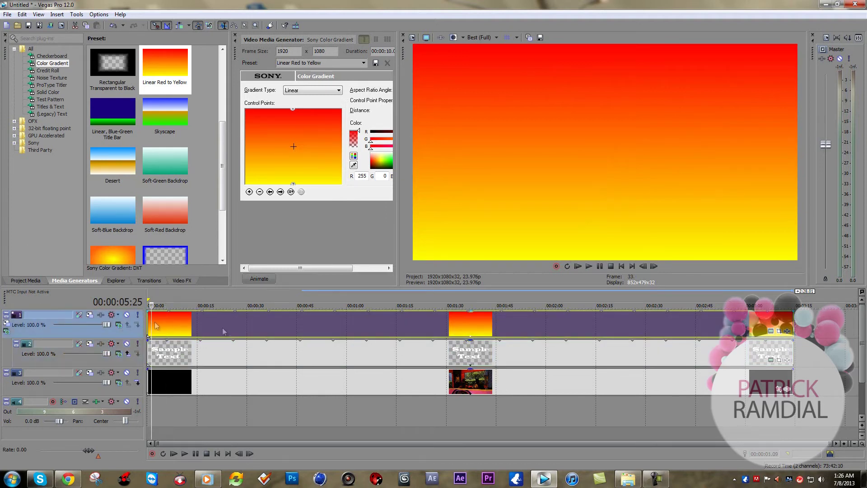
{"action": "left_click", "coordinate": [119, 325]}
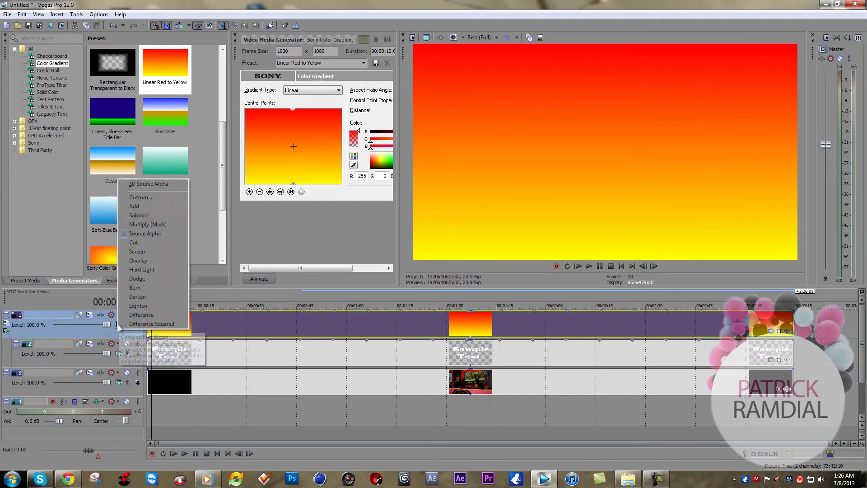
{"action": "left_click", "coordinate": [155, 227]}
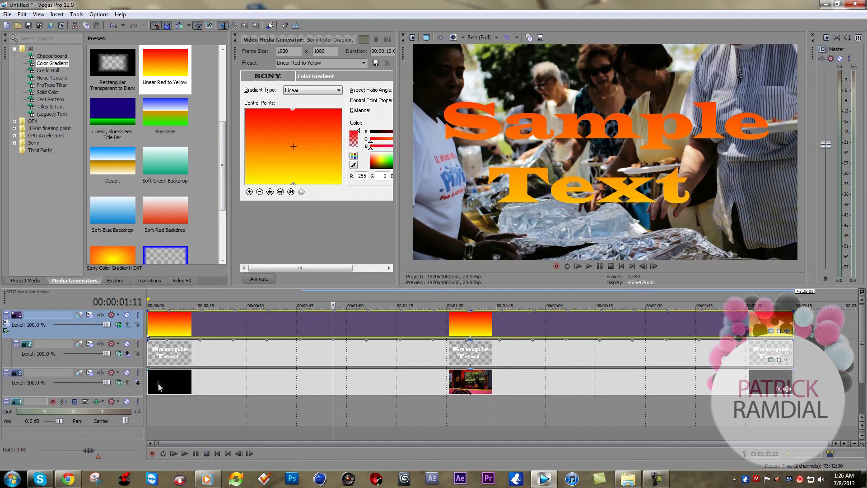
{"action": "left_click", "coordinate": [131, 396]}
{"action": "left_click", "coordinate": [164, 392]}
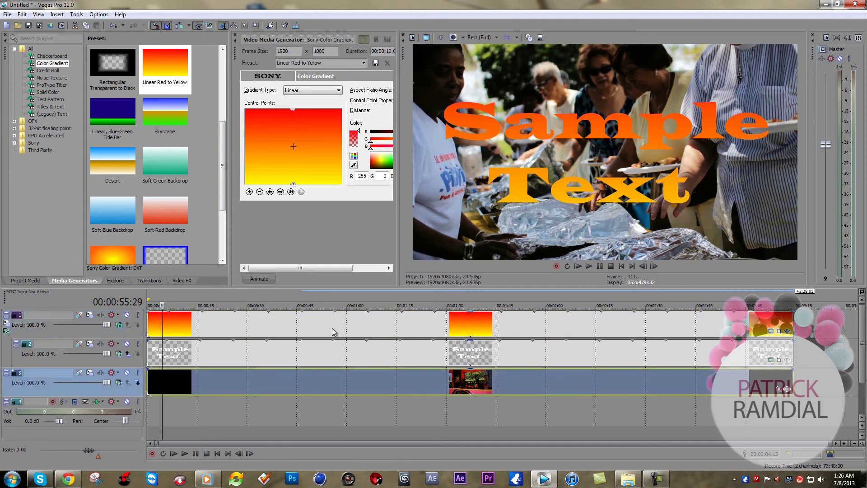
{"action": "left_click", "coordinate": [348, 301]}
{"action": "key", "text": "space"}
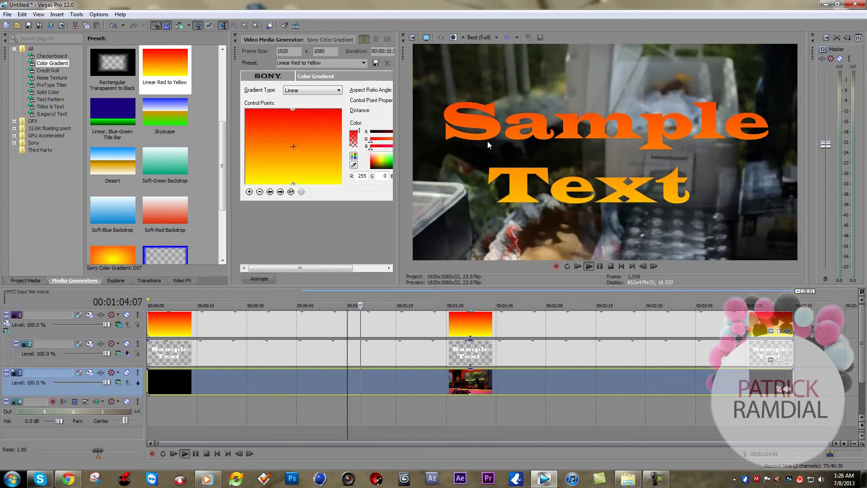
{"action": "key", "text": "space"}
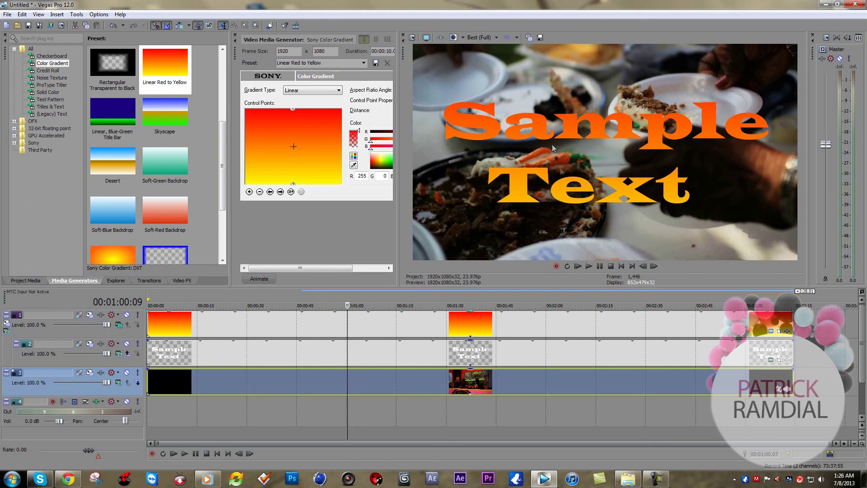
{"action": "left_click", "coordinate": [383, 304]}
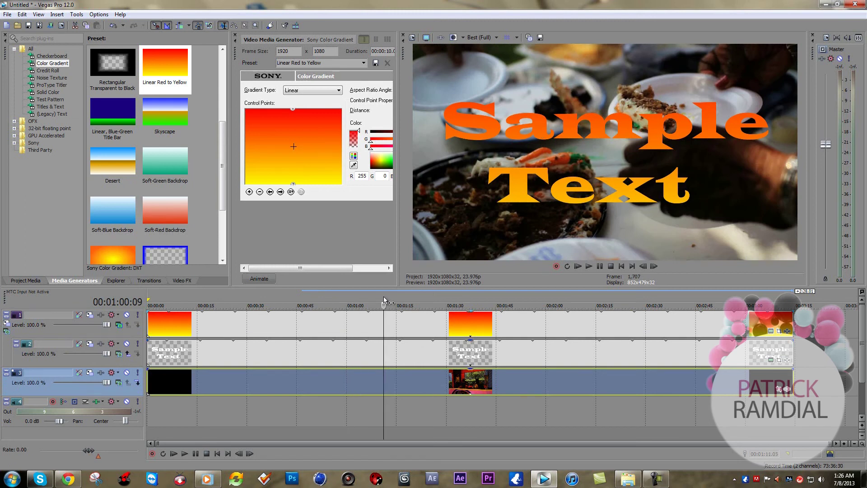
{"action": "key", "text": "space"}
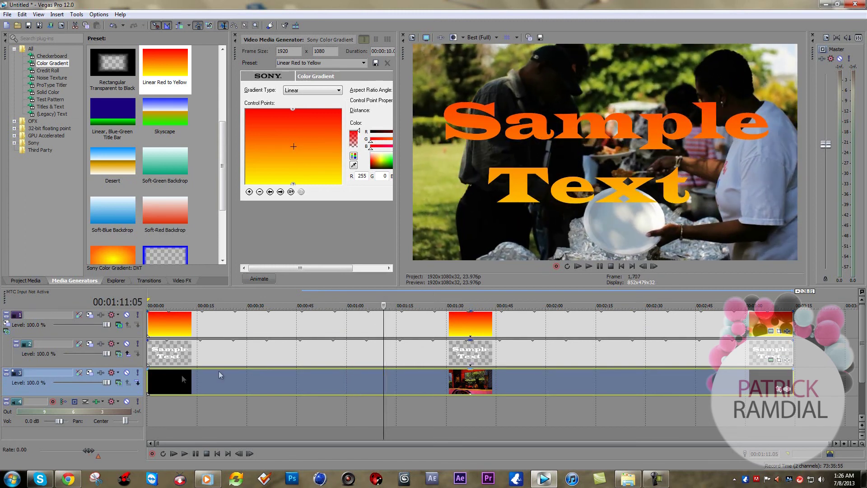
{"action": "key", "text": "space"}
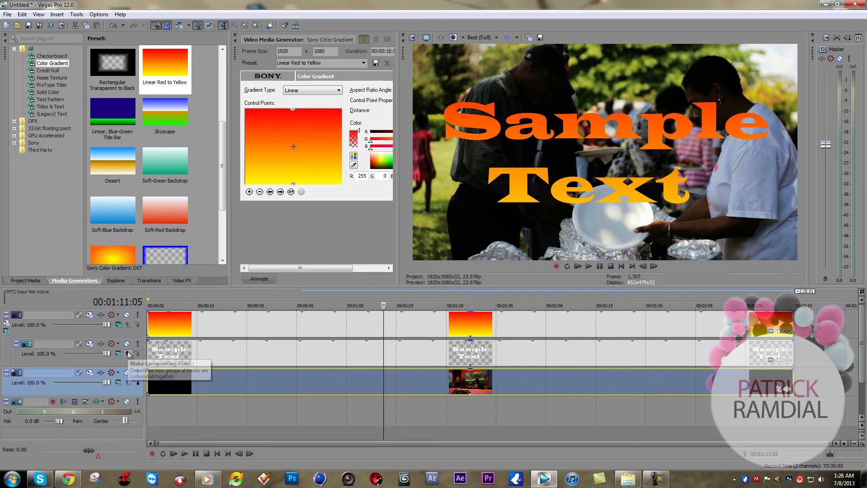
{"action": "left_click", "coordinate": [388, 297]}
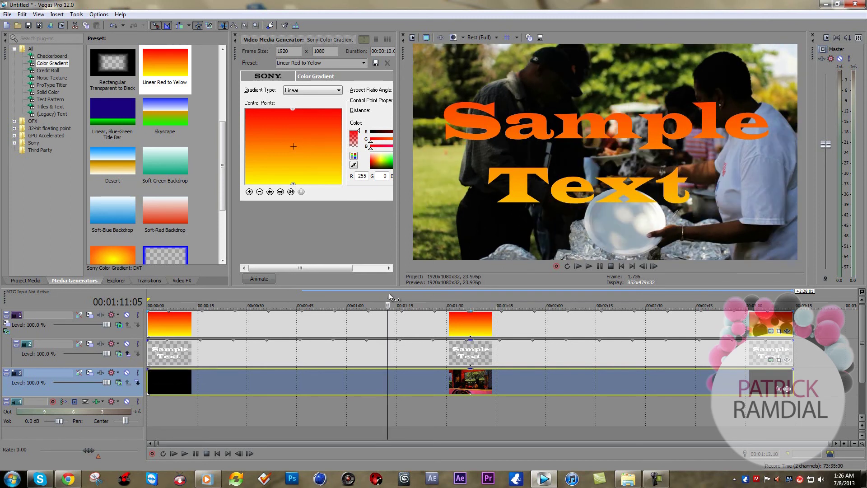
{"action": "key", "text": "space"}
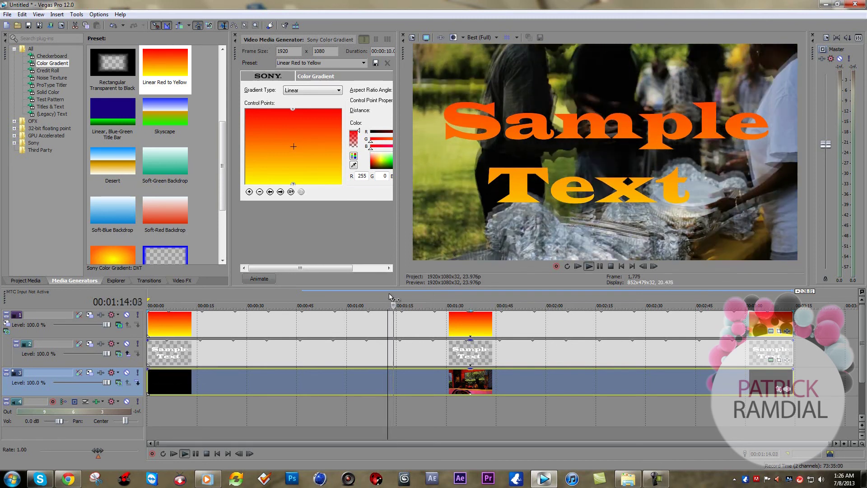
{"action": "key", "text": "space"}
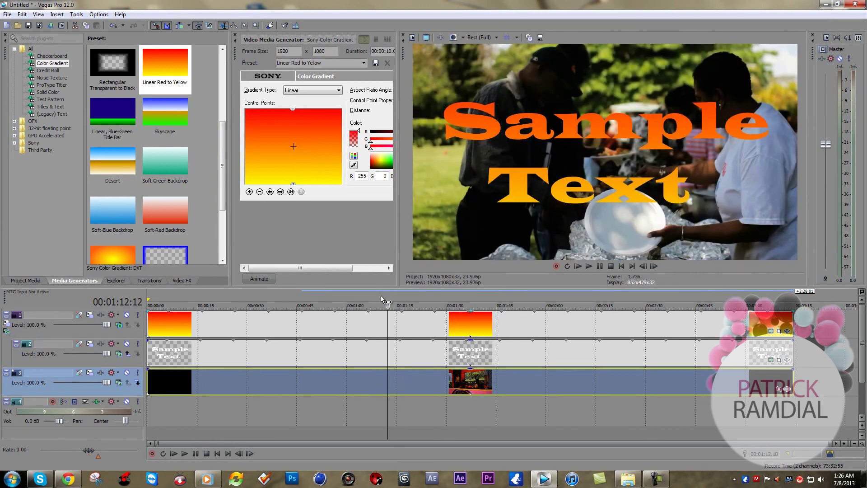